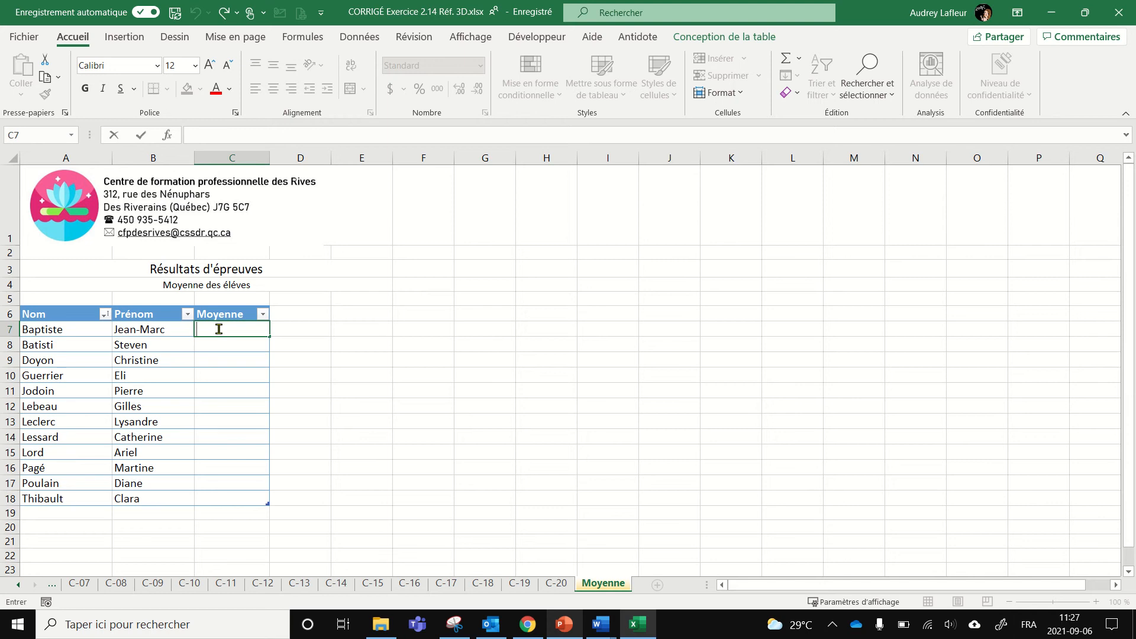
# Examine the students' results on sheets C-10 and C-13, including cells C7 to C9, and return to the Moyenne sheet
pyautogui.click(190, 586)
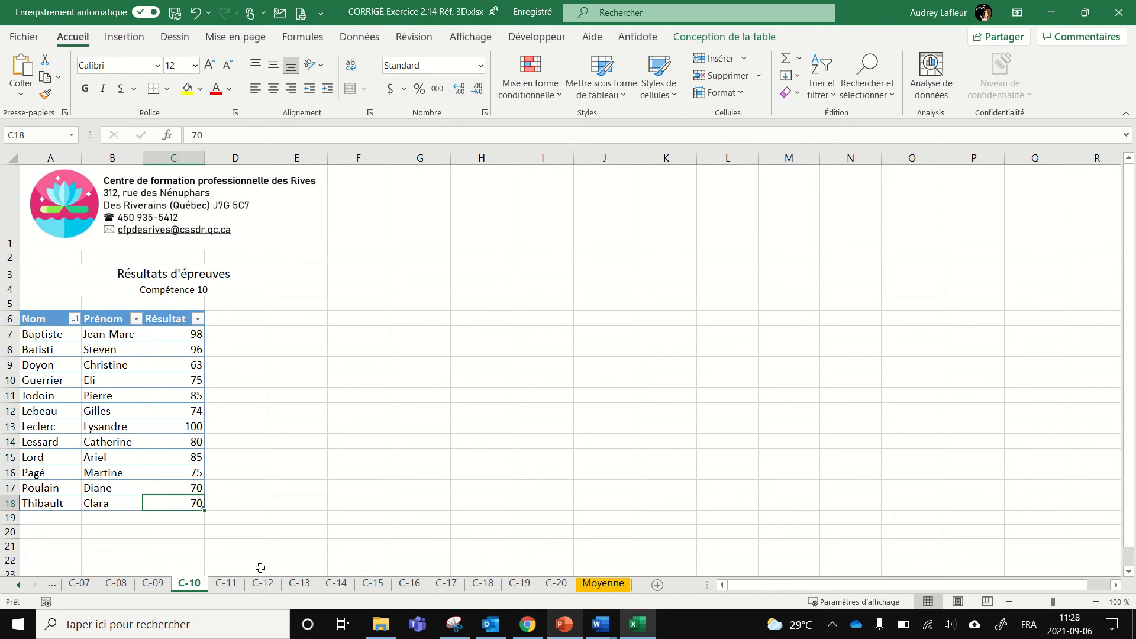
pyautogui.click(172, 334)
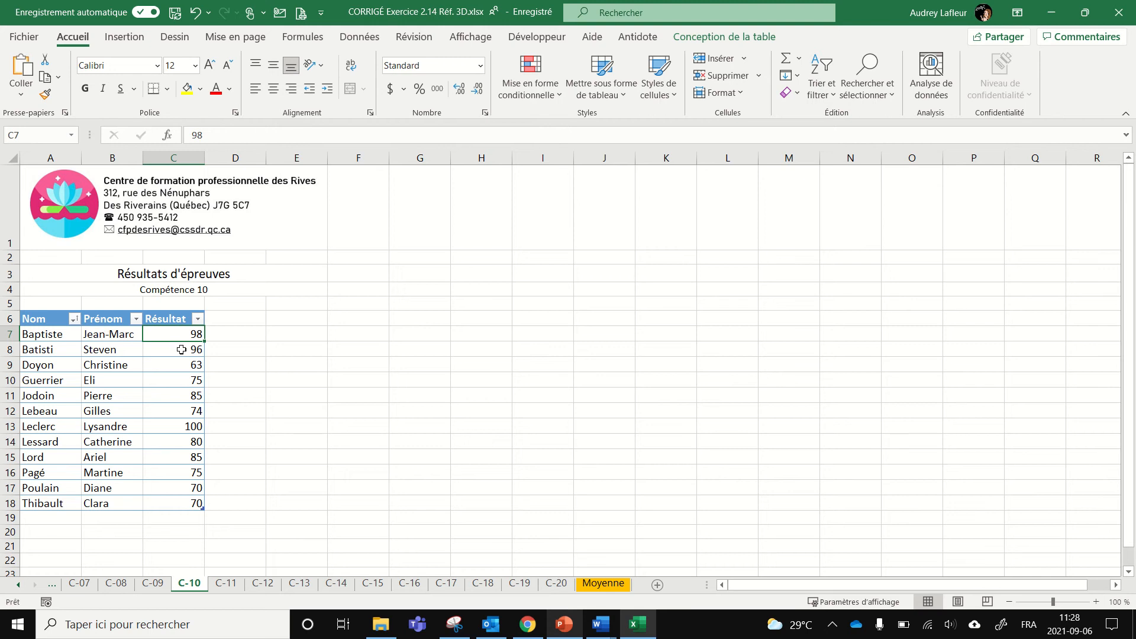
pyautogui.click(181, 349)
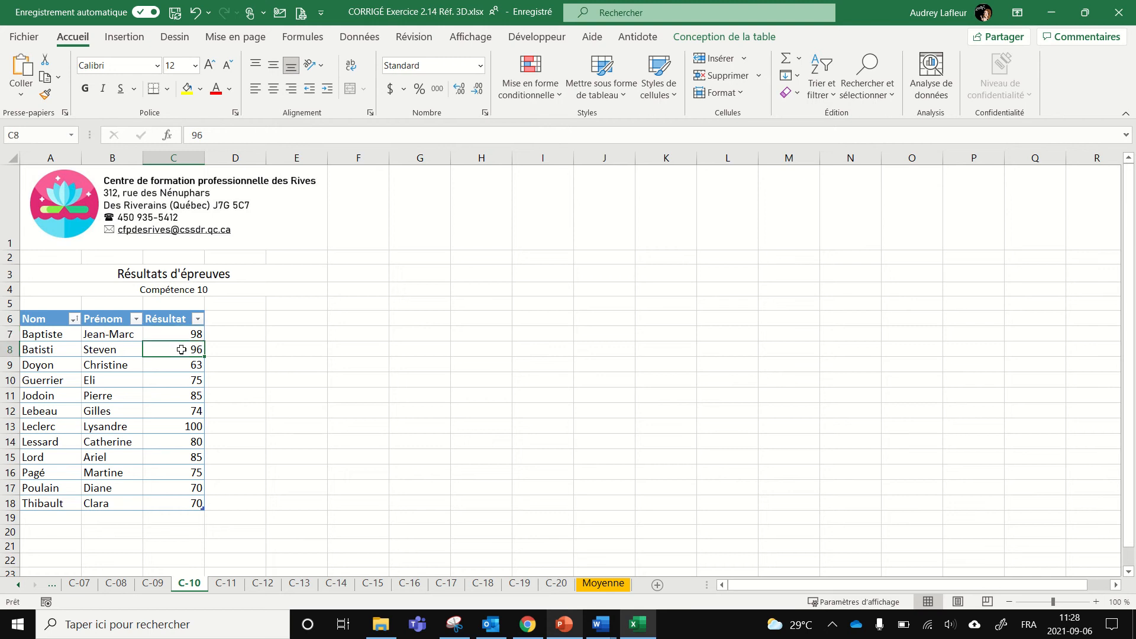
pyautogui.click(187, 367)
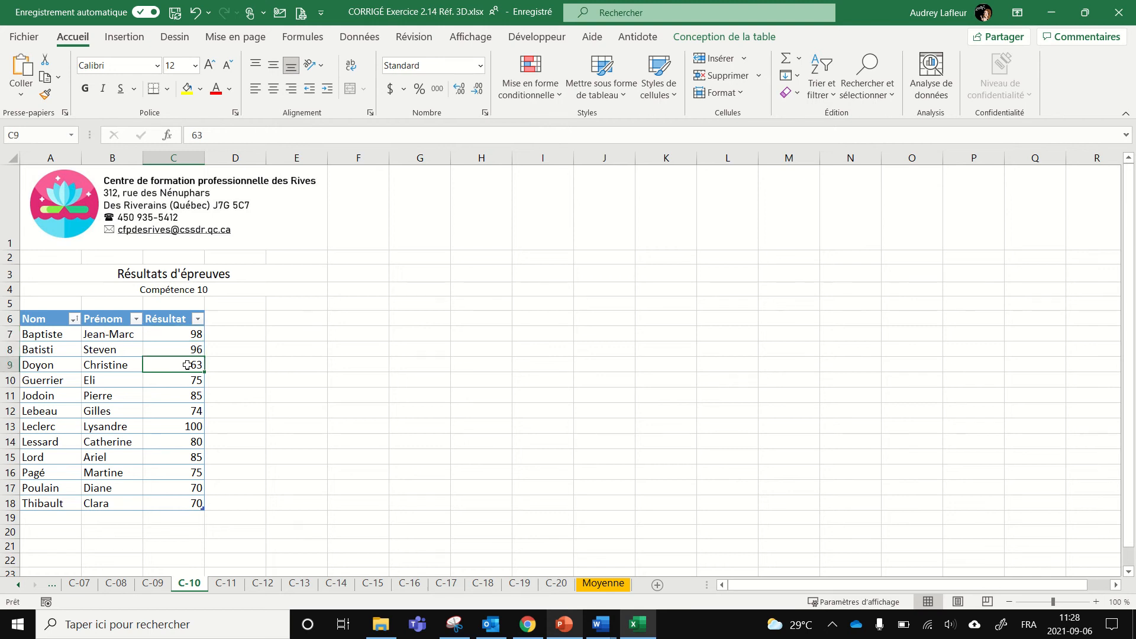
pyautogui.click(308, 584)
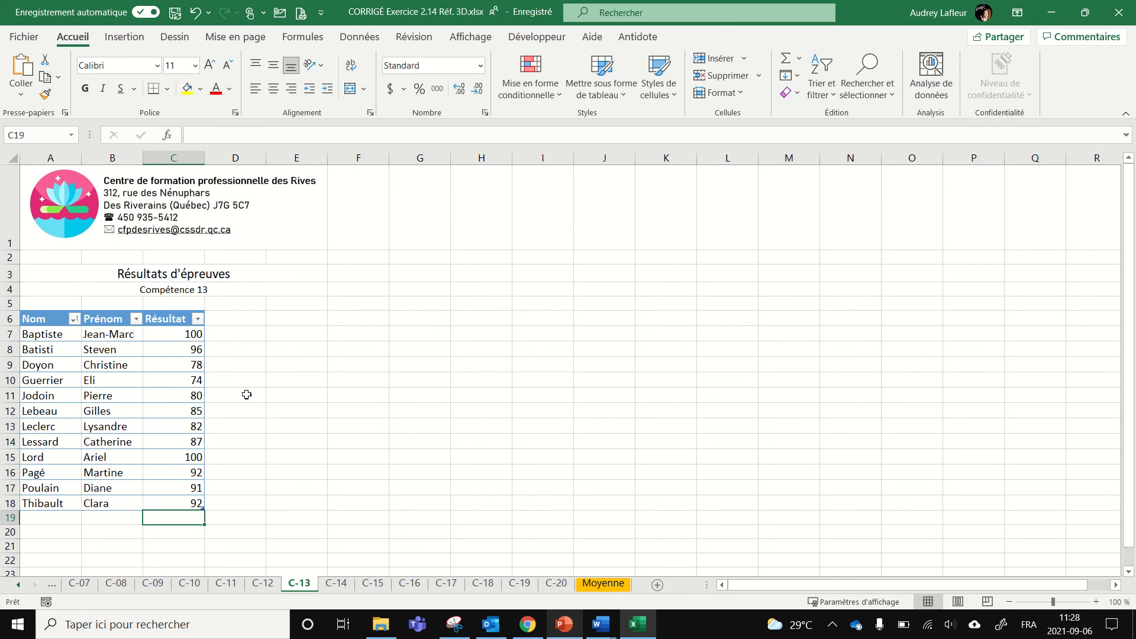
pyautogui.click(614, 586)
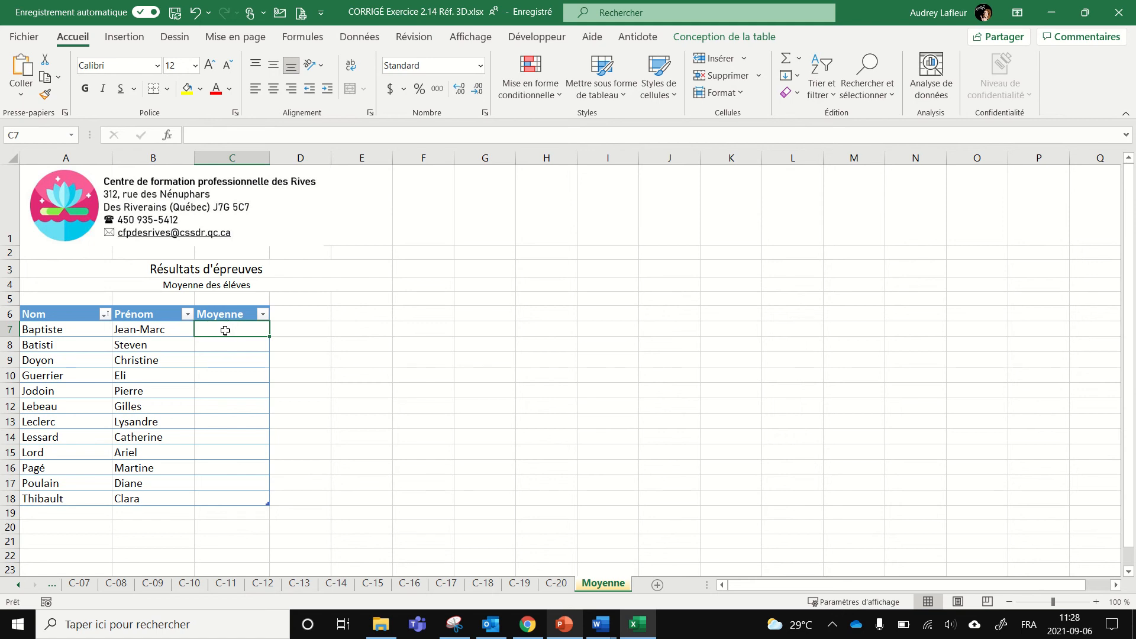
pyautogui.write('=')
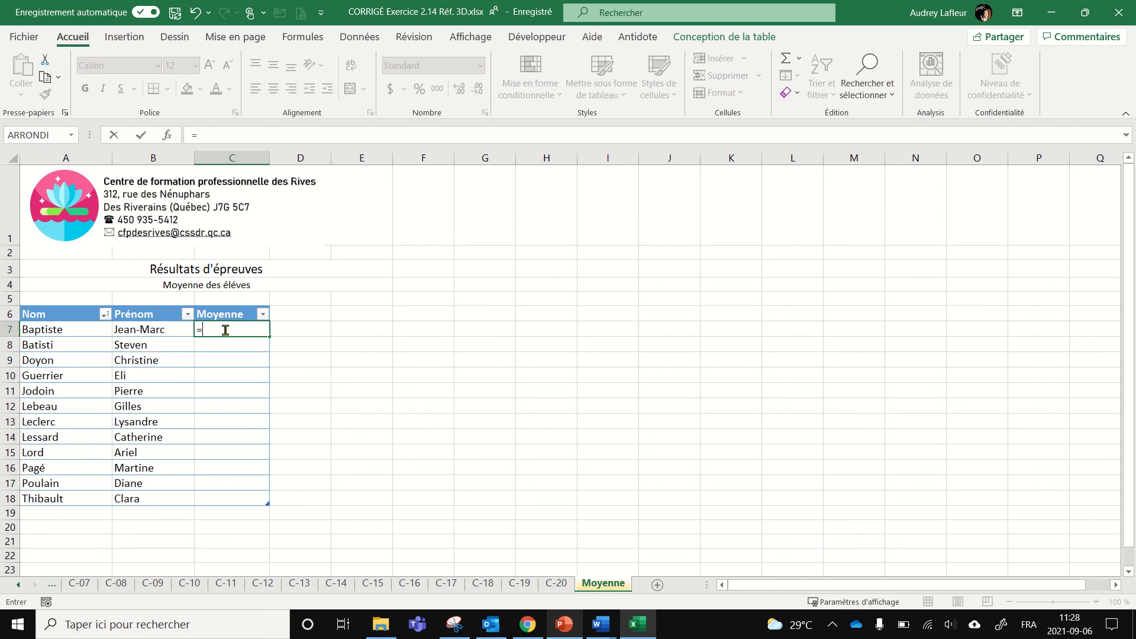
pyautogui.write('moy')
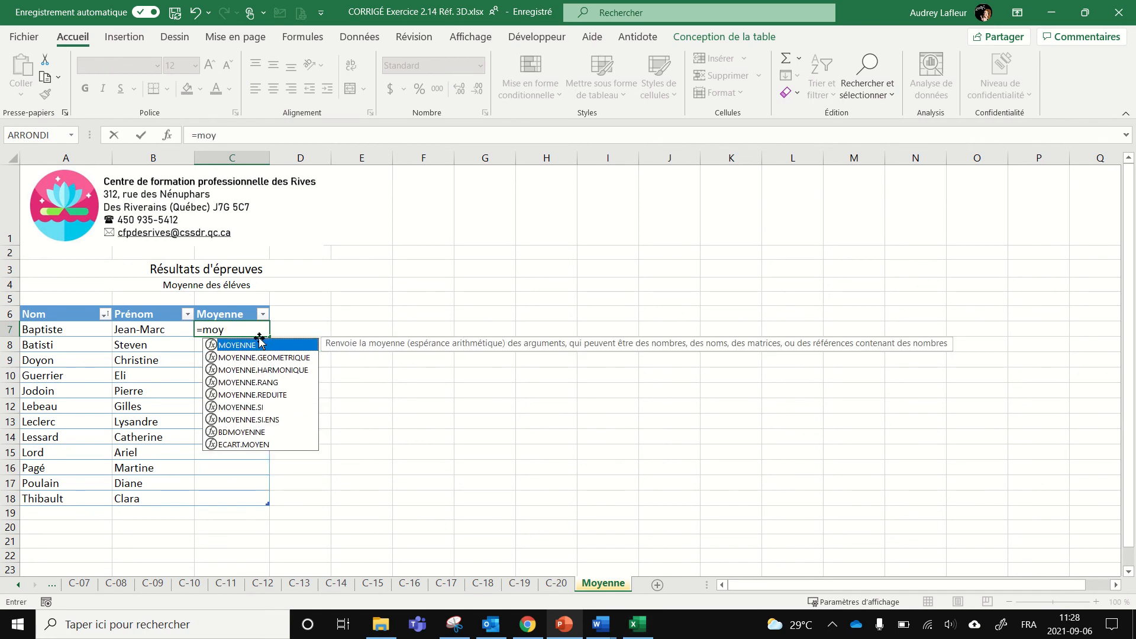
pyautogui.moveTo(231, 330); pyautogui.dragTo(128, 339)
pyautogui.press('BackSpace')
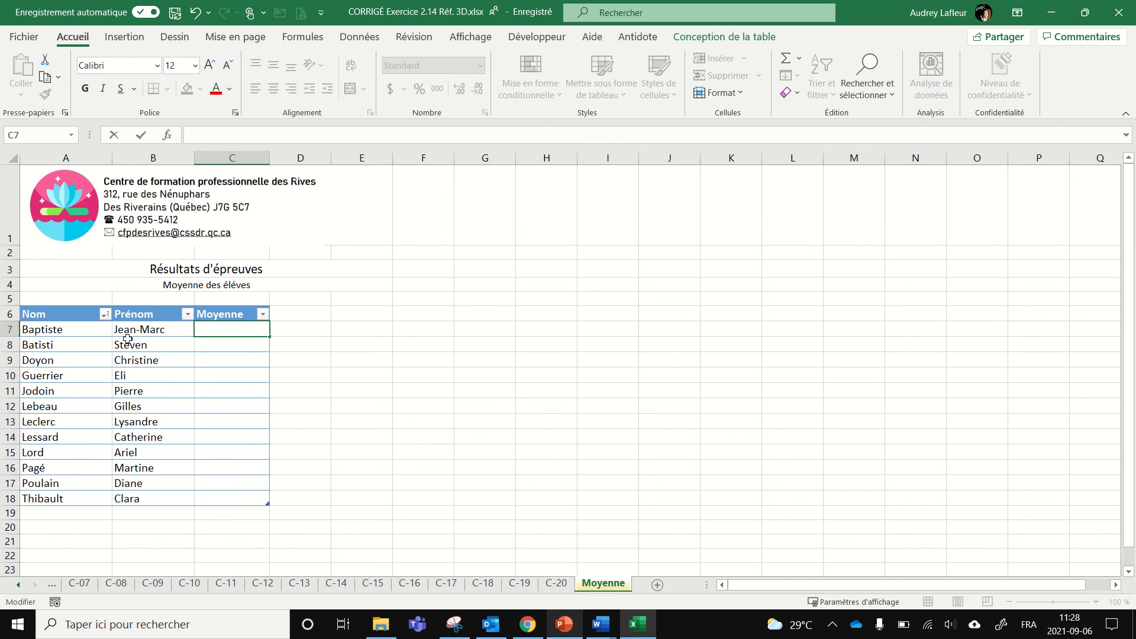
pyautogui.click(302, 36)
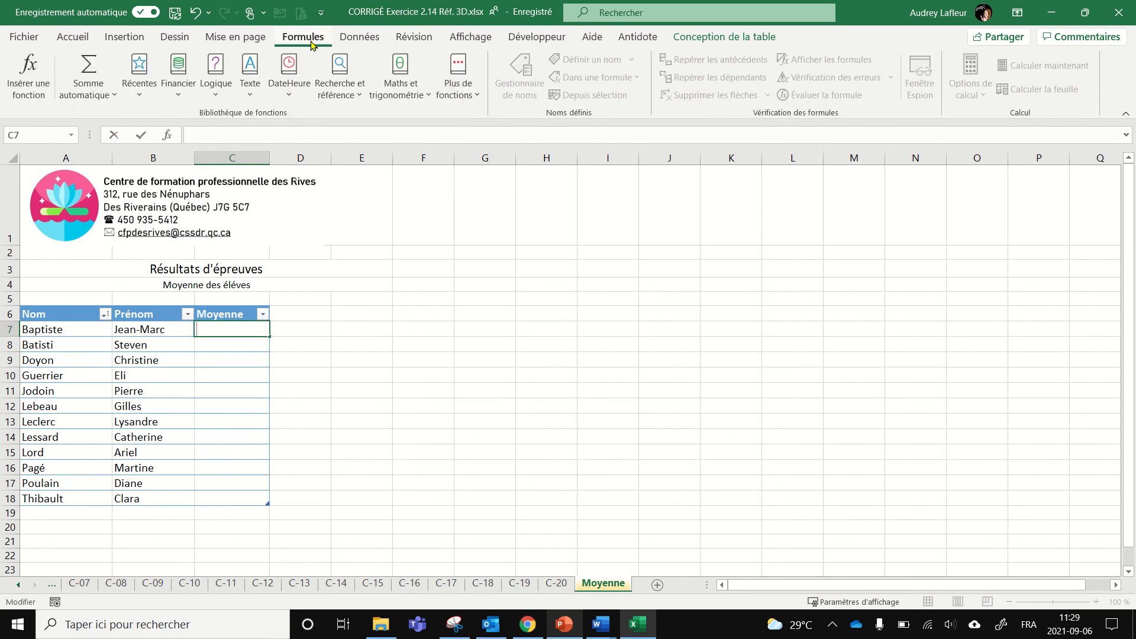
pyautogui.click(73, 36)
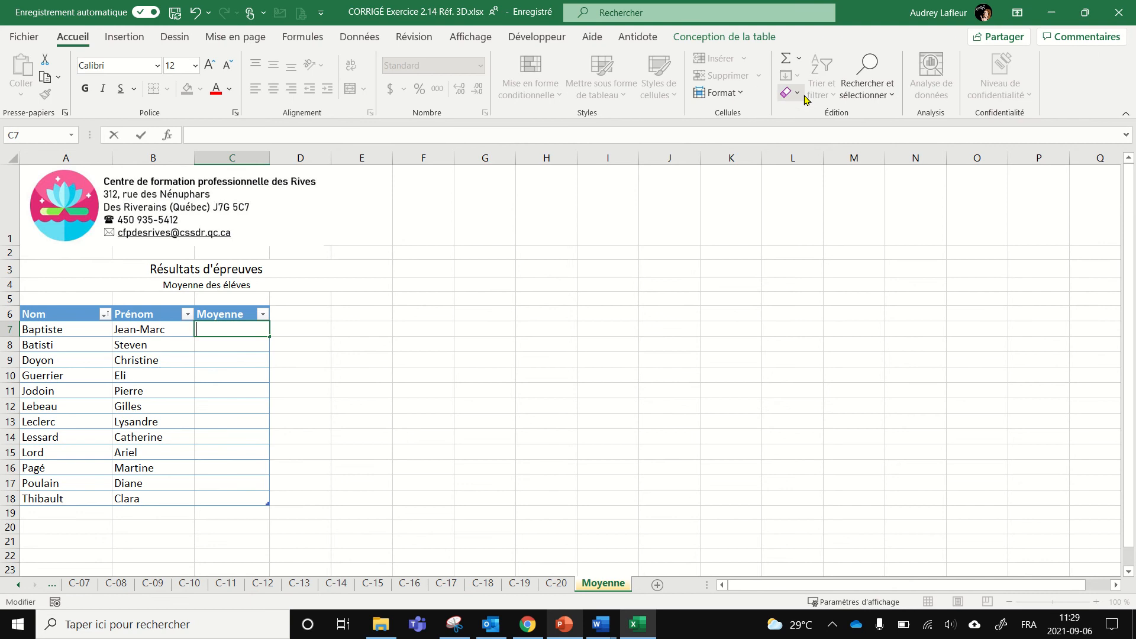
pyautogui.click(798, 58)
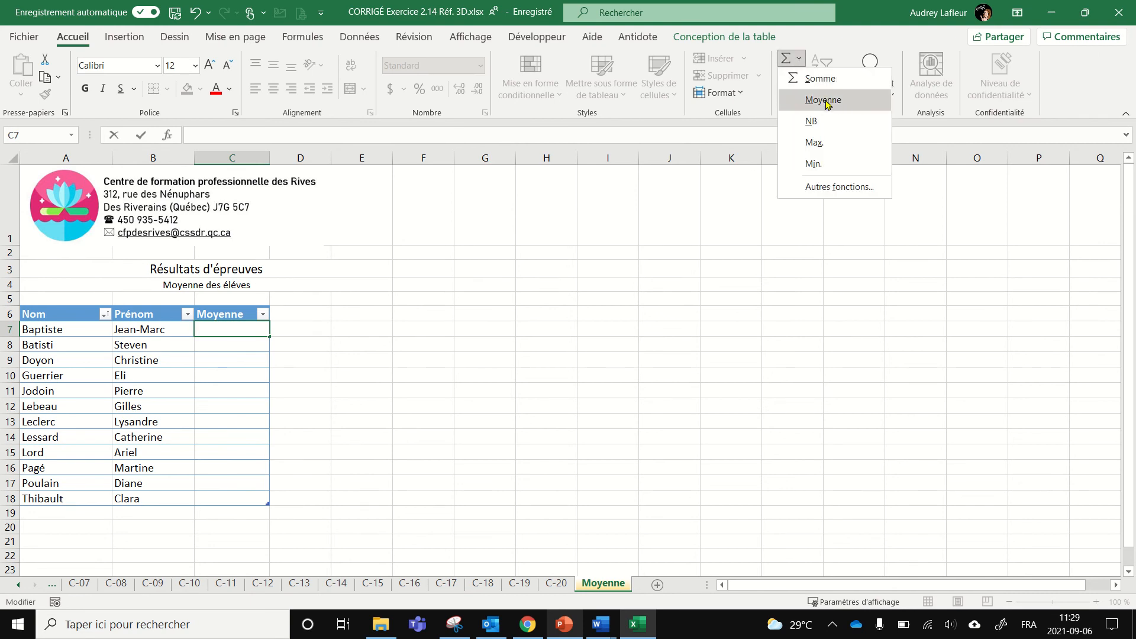
pyautogui.click(812, 211)
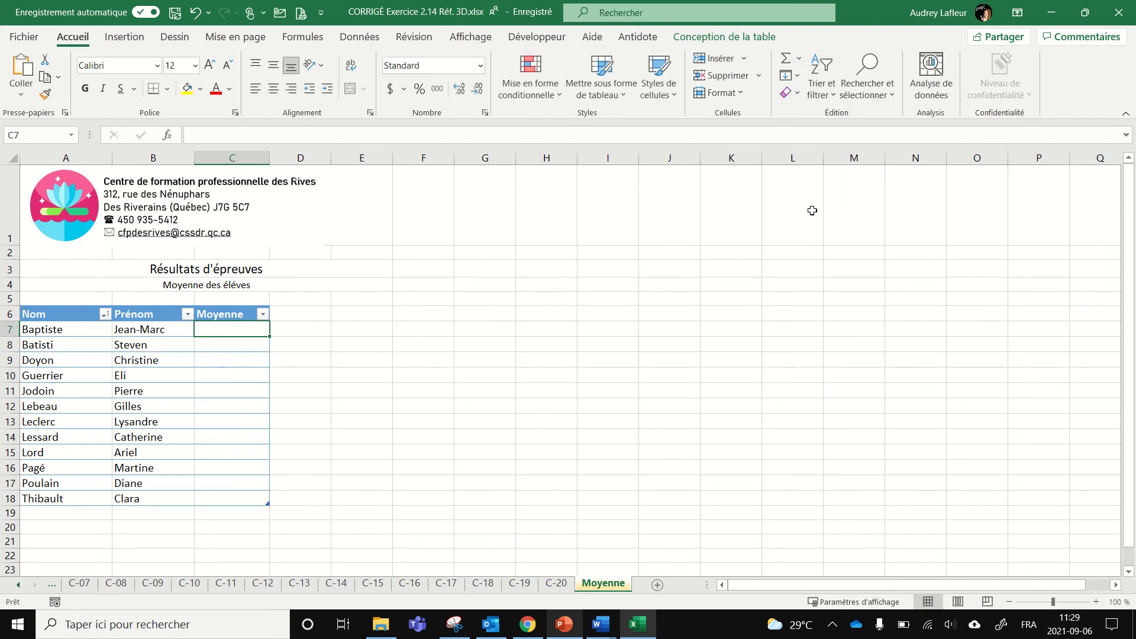
pyautogui.click(798, 58)
pyautogui.press('Escape')
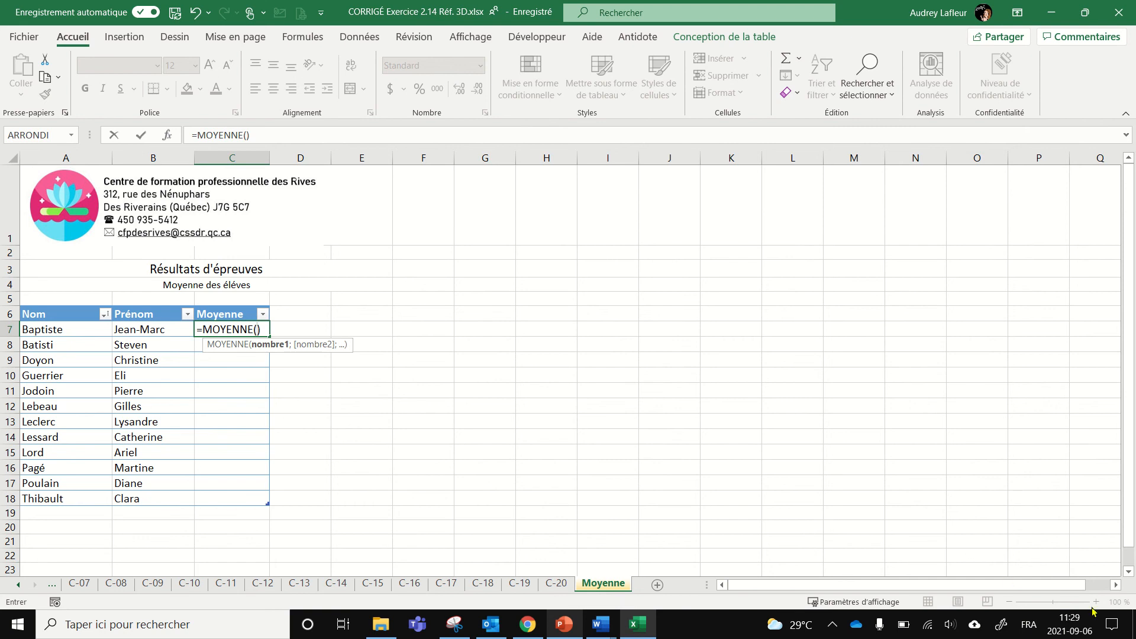
pyautogui.click(1042, 528)
pyautogui.press('Escape')
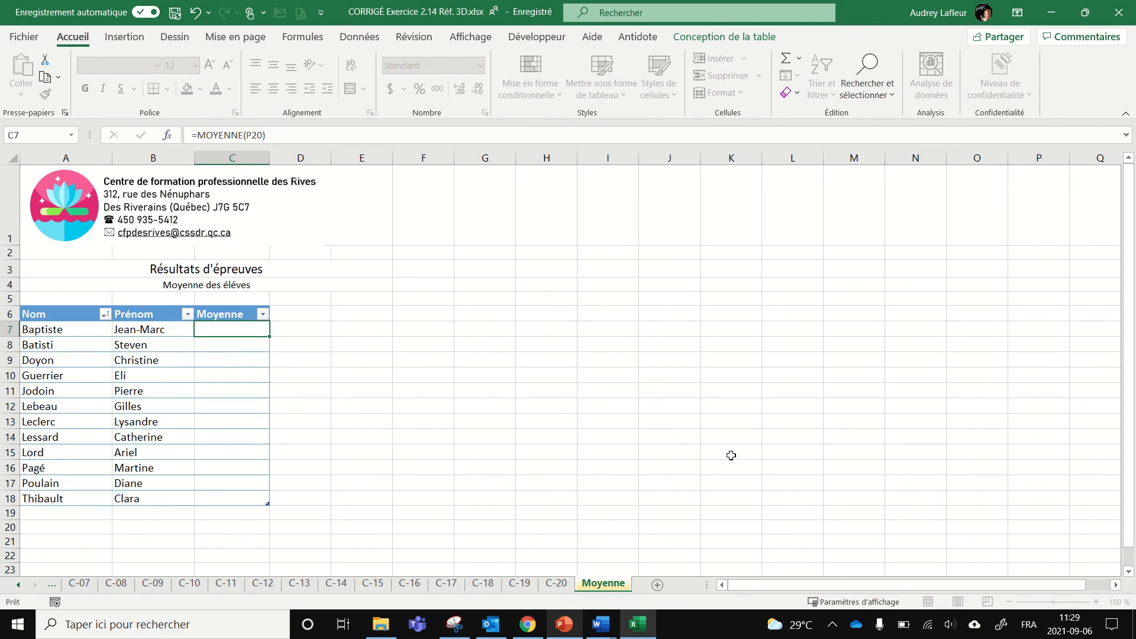
# Insert the MOYENNE function in cell C7 of the Moyenne sheet
pyautogui.click(1098, 602)
pyautogui.click(1098, 602)
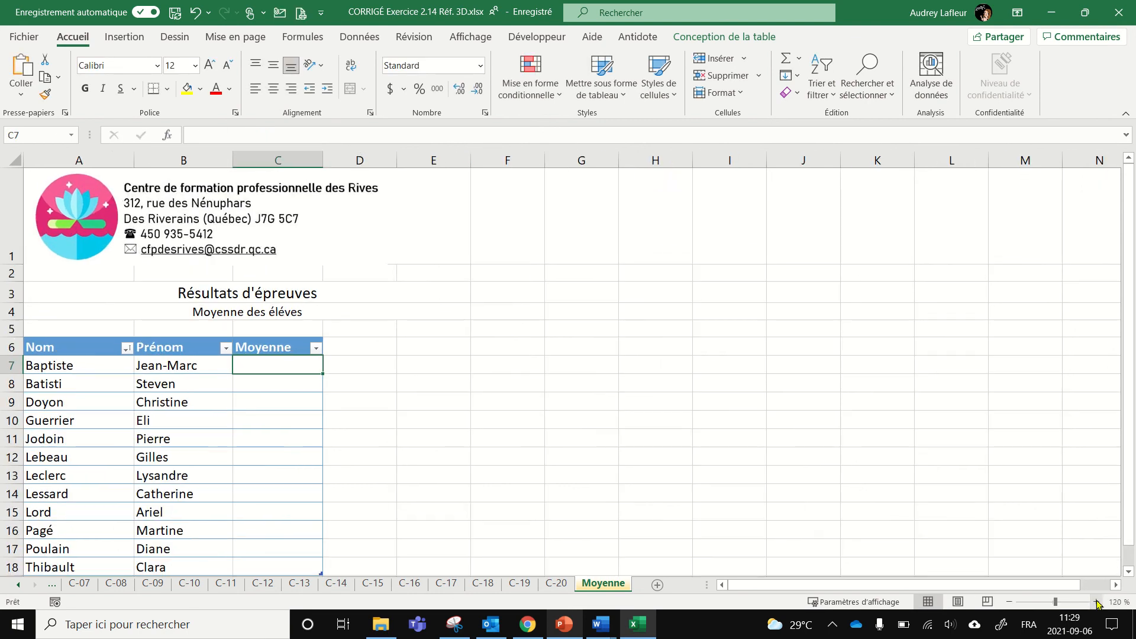
pyautogui.click(1098, 602)
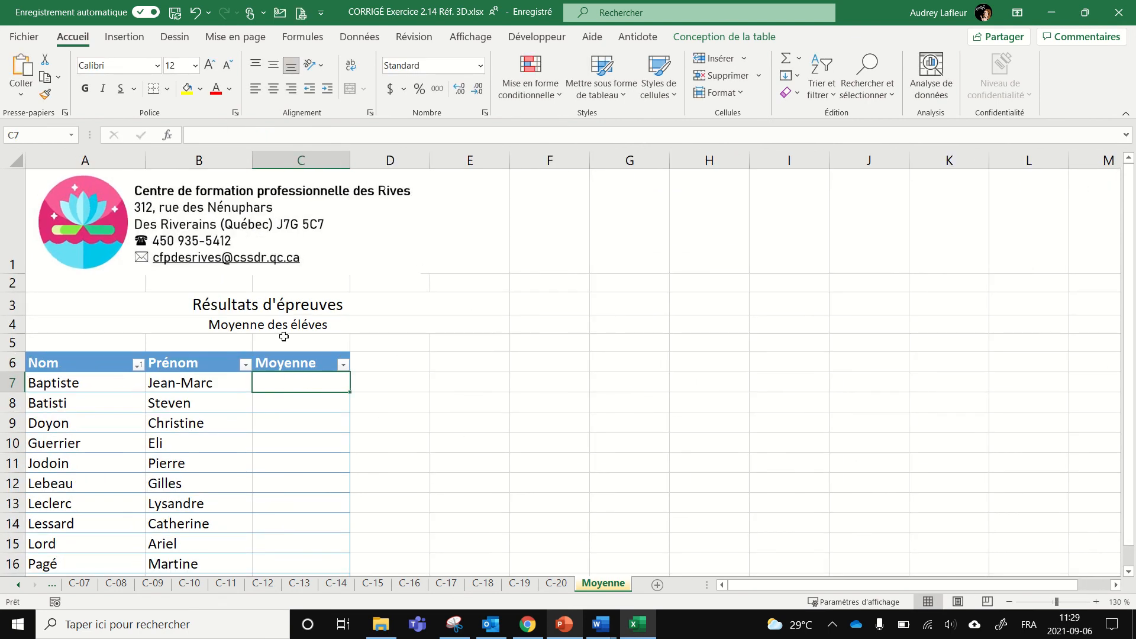
pyautogui.click(798, 62)
pyautogui.click(825, 101)
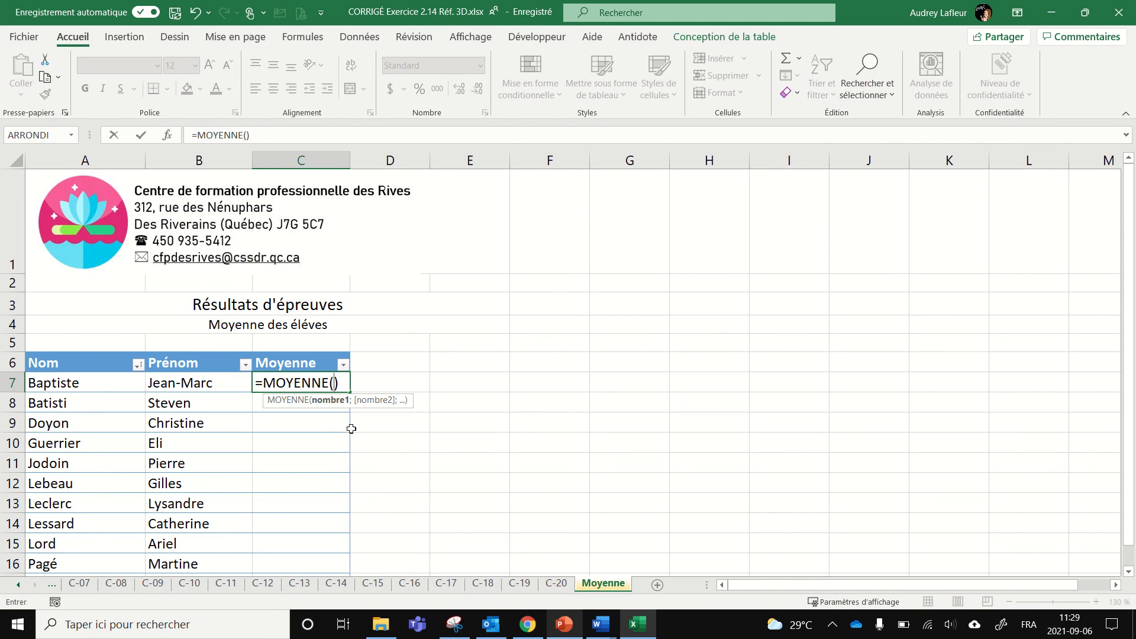
# Complete the average formula with a 3D reference to cell C7 across sheets C-01 through C-20
pyautogui.click(19, 586)
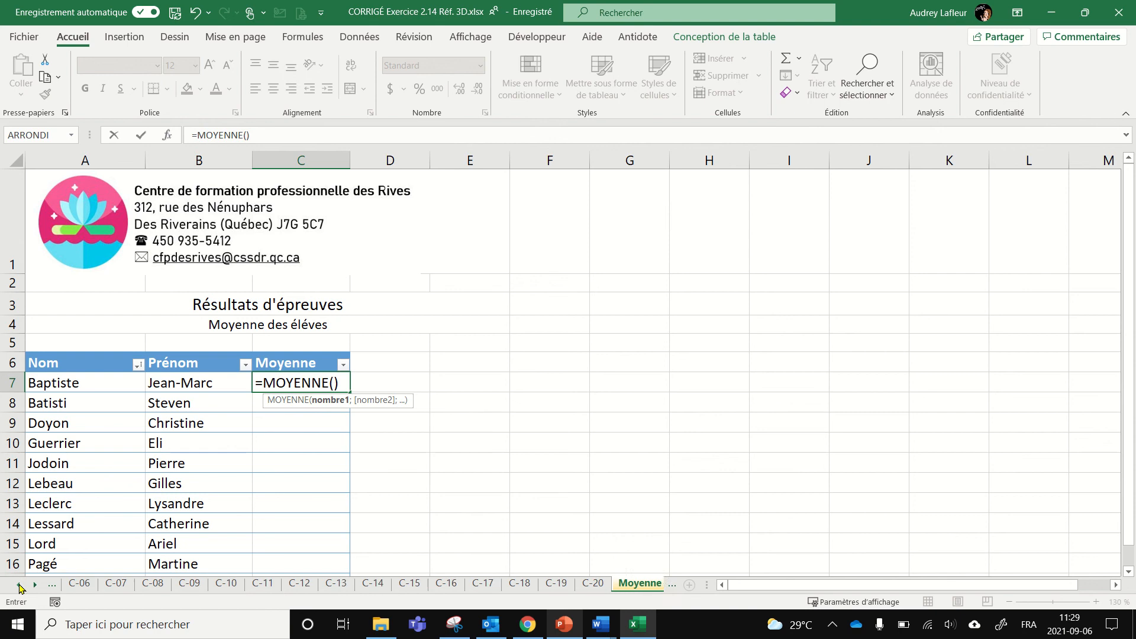
pyautogui.click(19, 585)
pyautogui.click(19, 586)
pyautogui.click(82, 584)
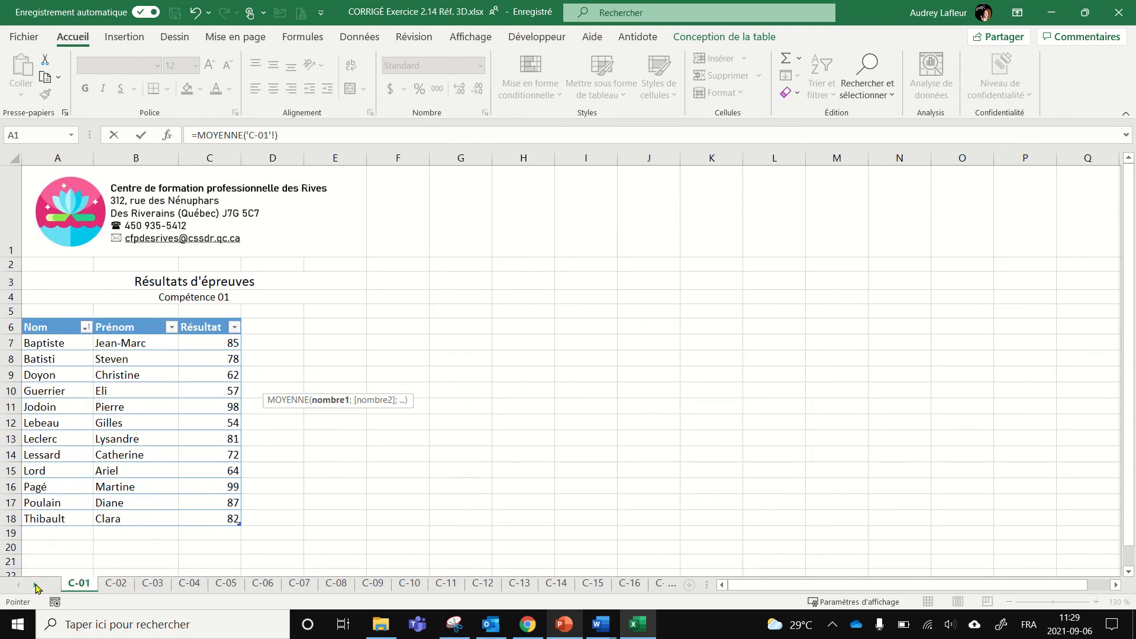
pyautogui.click(37, 586)
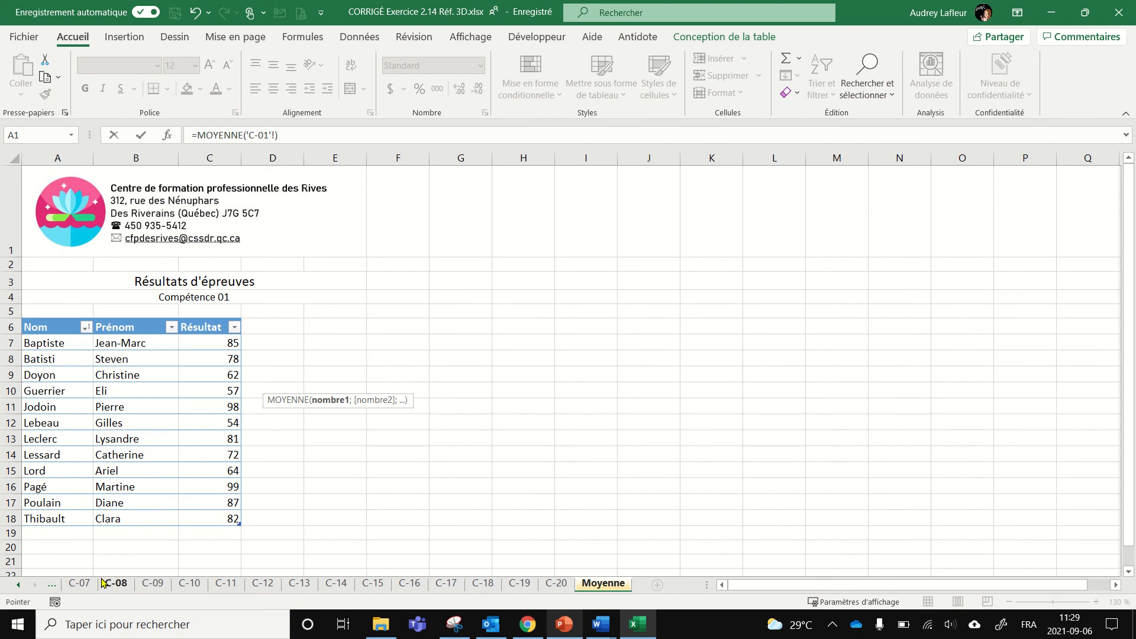
pyautogui.keyDown('shift'); pyautogui.click(562, 588); pyautogui.keyUp('shift')
pyautogui.keyDown('shift'); pyautogui.click(558, 586); pyautogui.keyUp('shift')
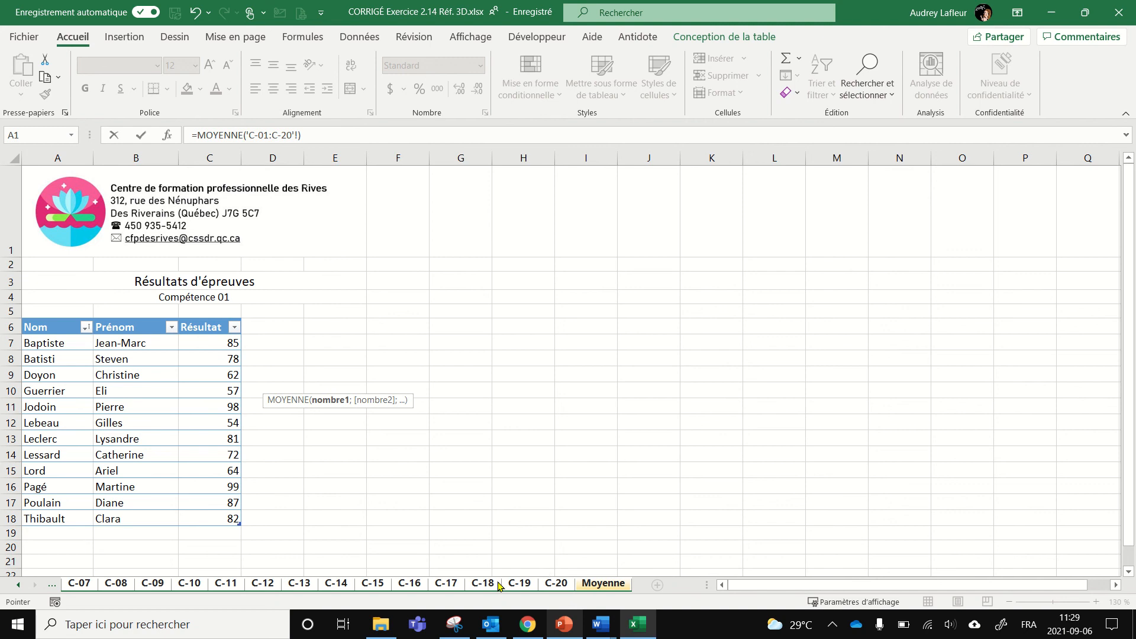
pyautogui.click(212, 342)
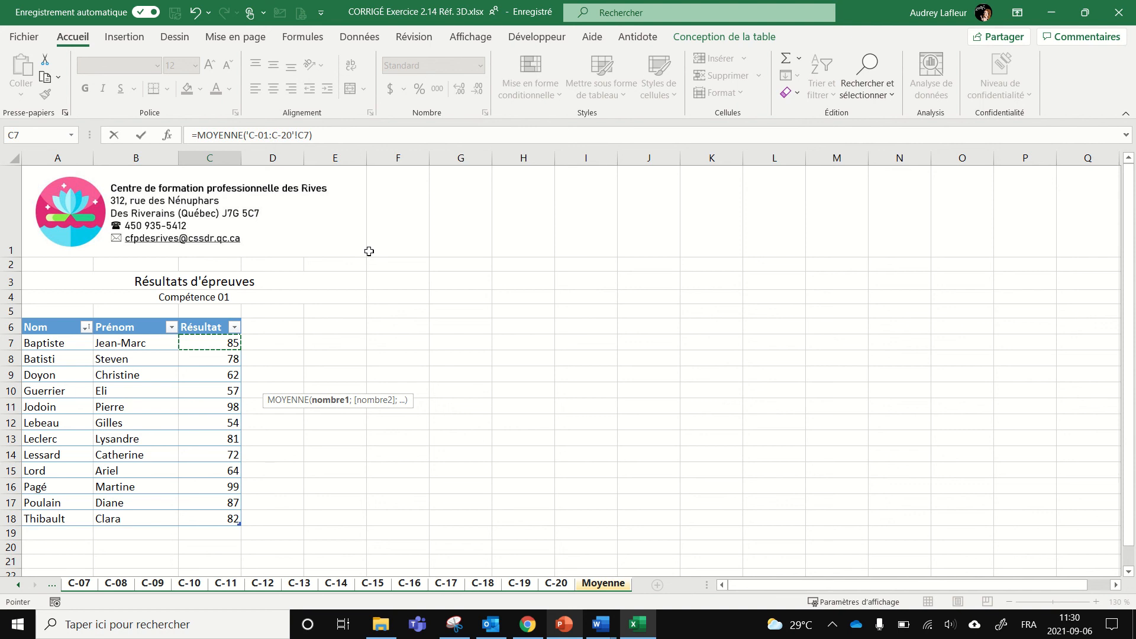
pyautogui.click(141, 137)
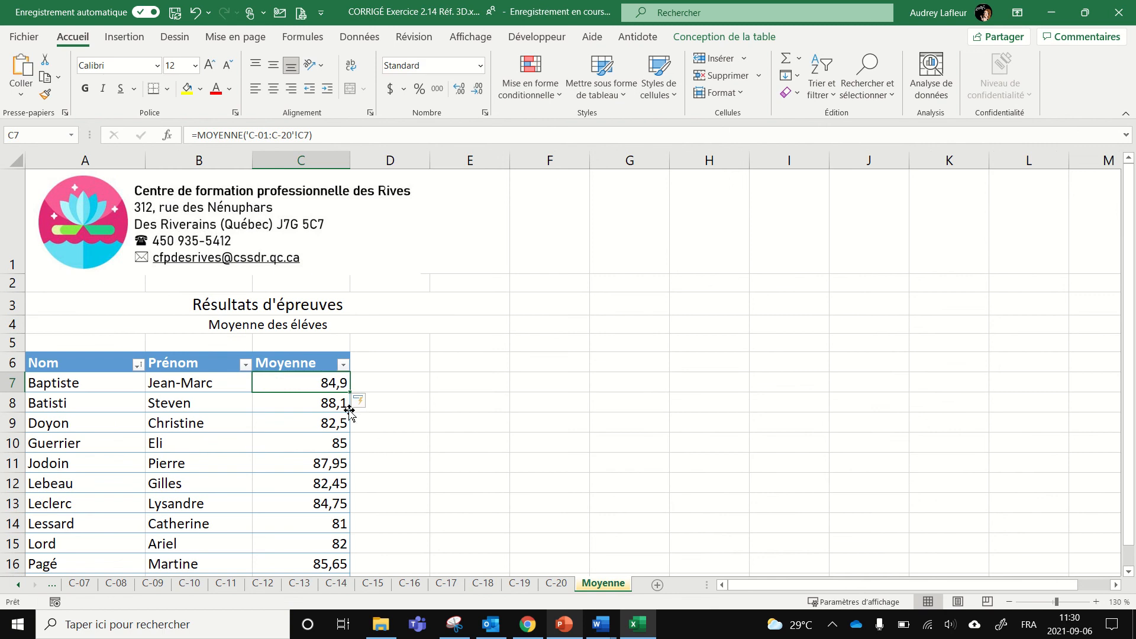
# Fill the average formula from C7 down to C18 and display the averages without decimals
pyautogui.scroll(-1, 349, 414)
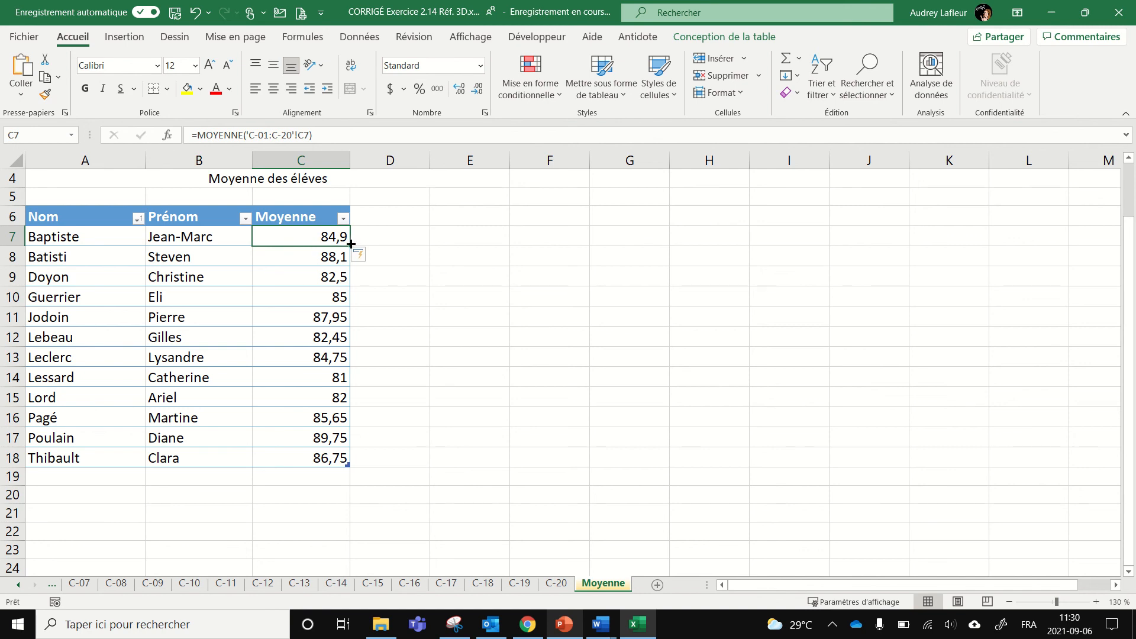
pyautogui.moveTo(351, 243); pyautogui.dragTo(349, 465)
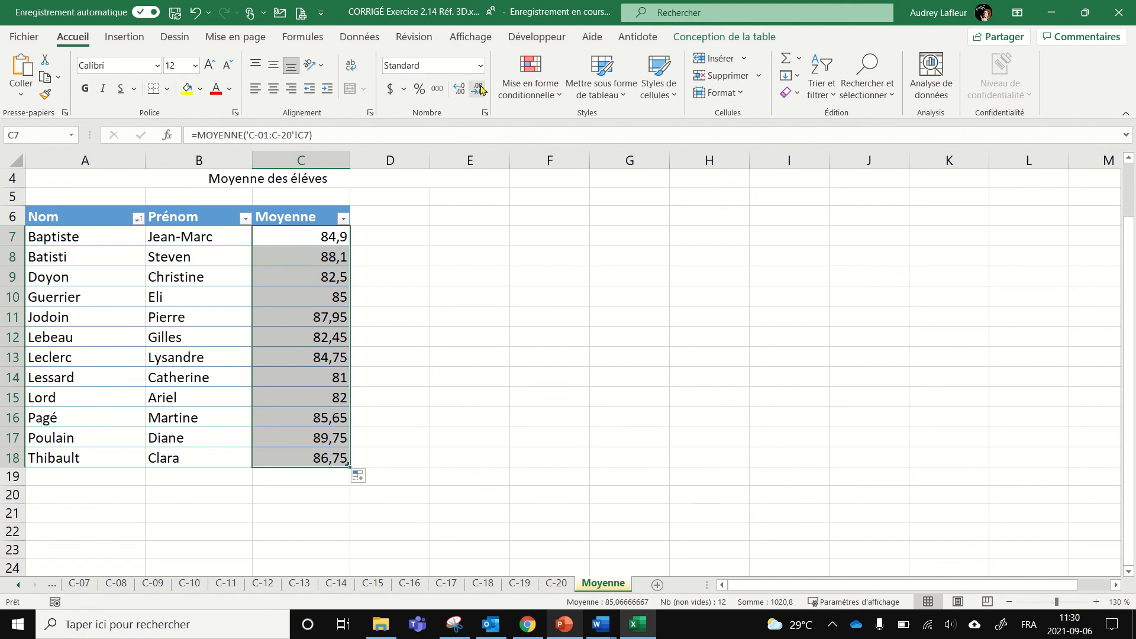
pyautogui.click(460, 89)
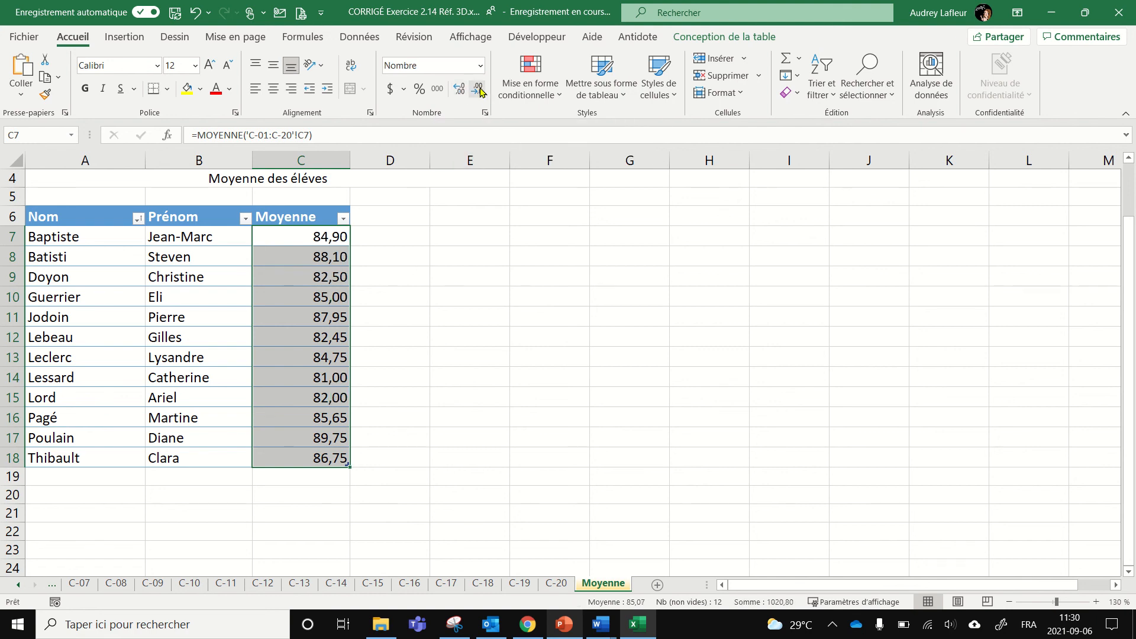
pyautogui.click(478, 89)
pyautogui.click(478, 89)
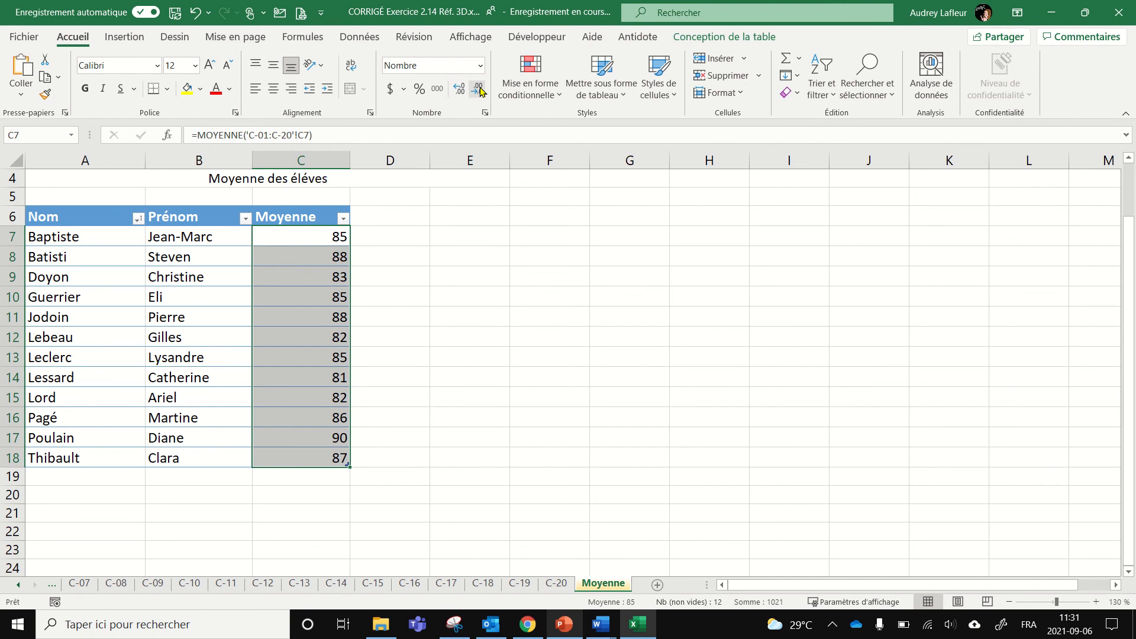